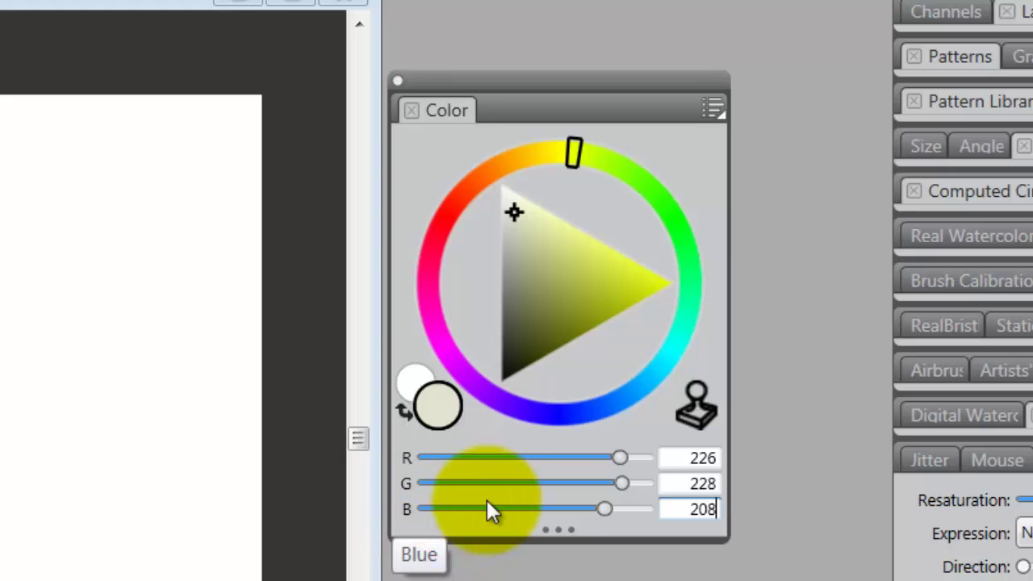
Display the color sliders as HSV instead of RGB
left_click(714, 108)
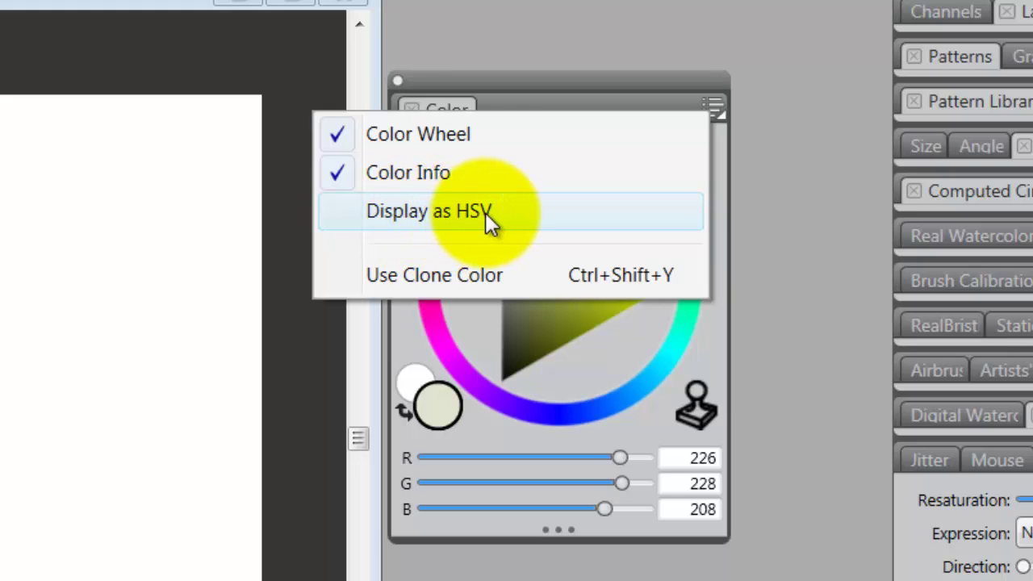
left_click(439, 211)
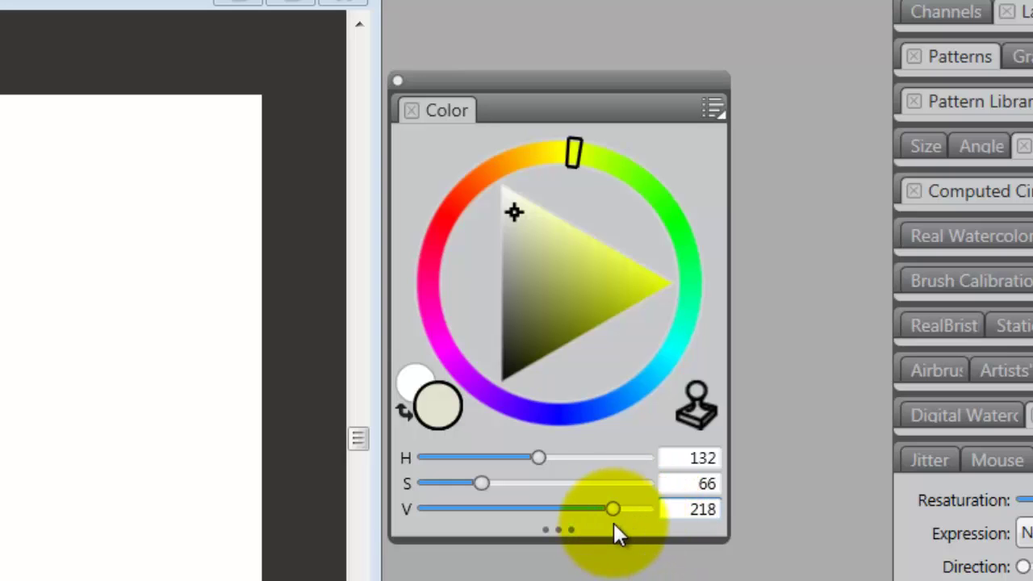
left_click(682, 508)
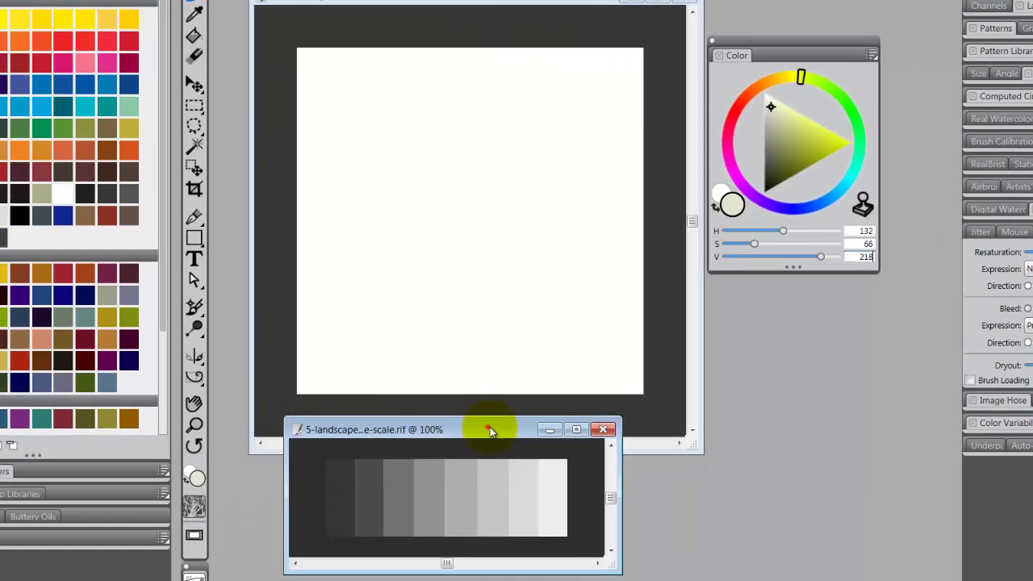
Sample the dark gray with value 55 from the grayscale strip and paint a round dab in the canvas's upper-left corner
left_click_drag(489, 429, 506, 418)
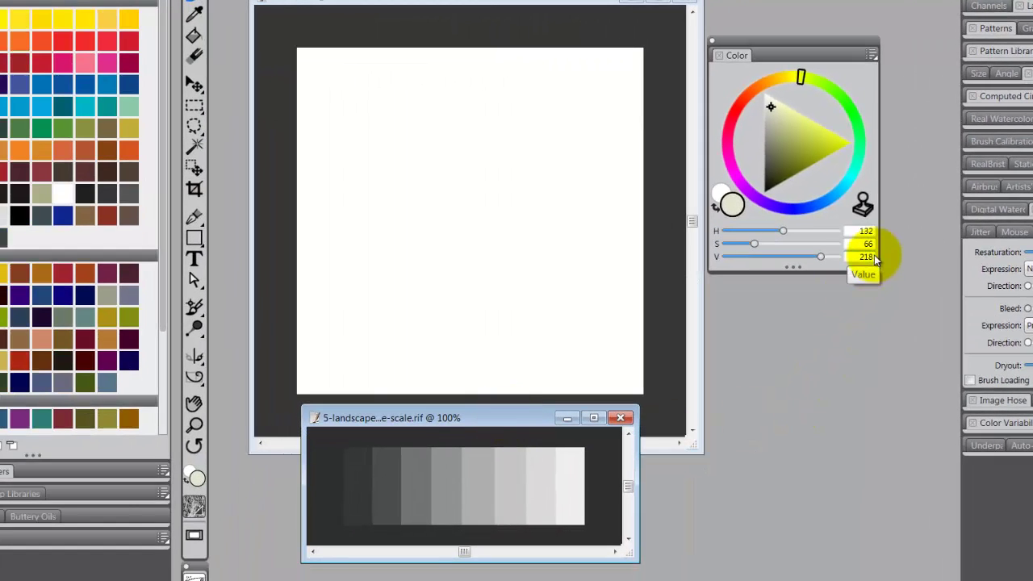
left_click(362, 468)
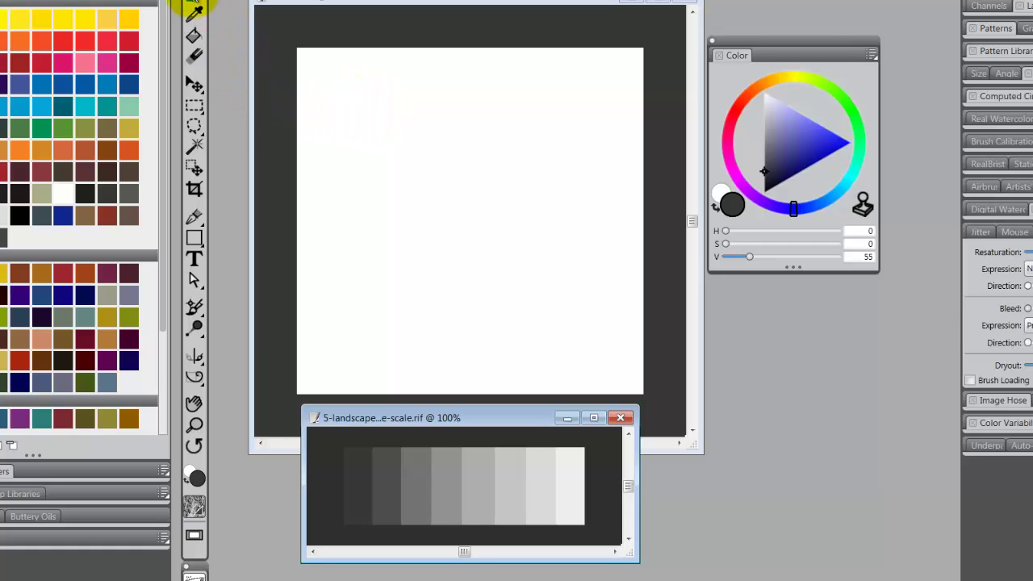
left_click(375, 6)
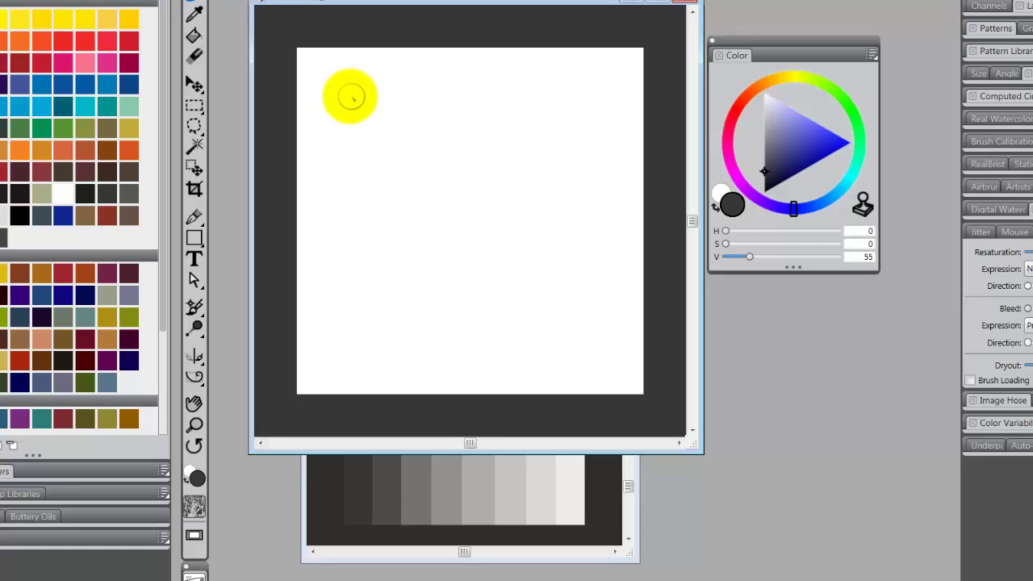
mouse_move(350, 96)
left_mouse_down()
mouse_move(342, 95)
mouse_move(345, 103)
mouse_move(370, 90)
mouse_move(360, 84)
mouse_move(349, 95)
mouse_move(351, 84)
mouse_move(334, 110)
mouse_move(341, 71)
left_mouse_up()
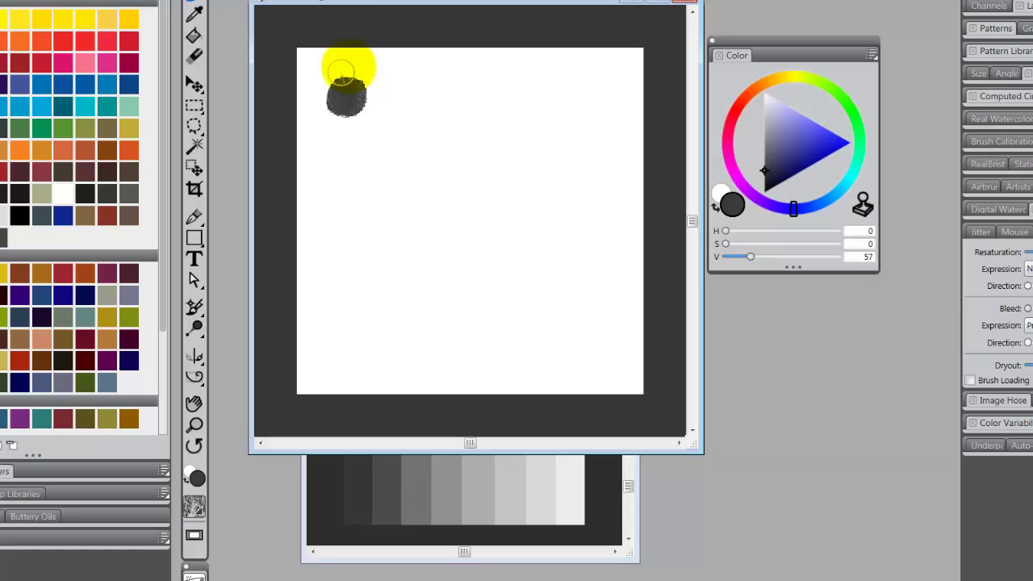
Sample the middle gray with value 145 from the strip, paint a dab beside the dark one, and check its value by sampling it
left_click(446, 483)
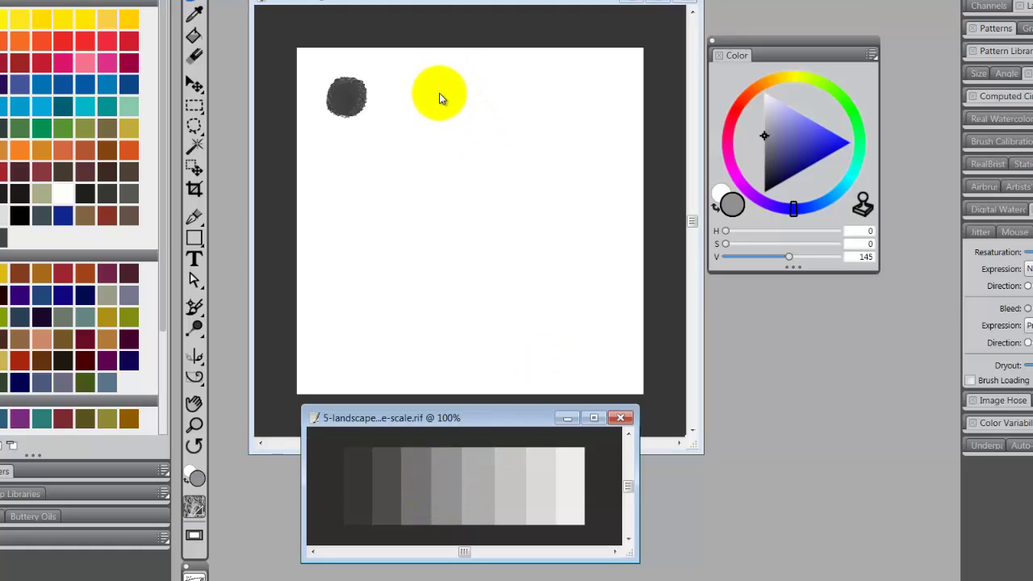
mouse_move(439, 93)
left_mouse_down()
mouse_move(474, 108)
mouse_move(509, 89)
mouse_move(474, 83)
mouse_move(443, 88)
left_mouse_up()
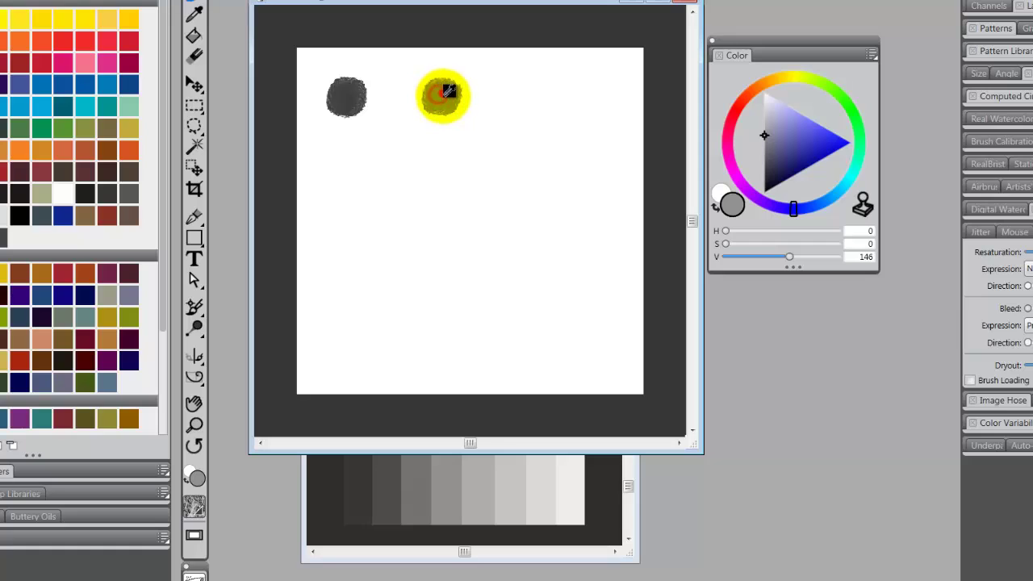
left_click(441, 95, "alt")
left_click(439, 97, "alt")
left_click(444, 93, "alt")
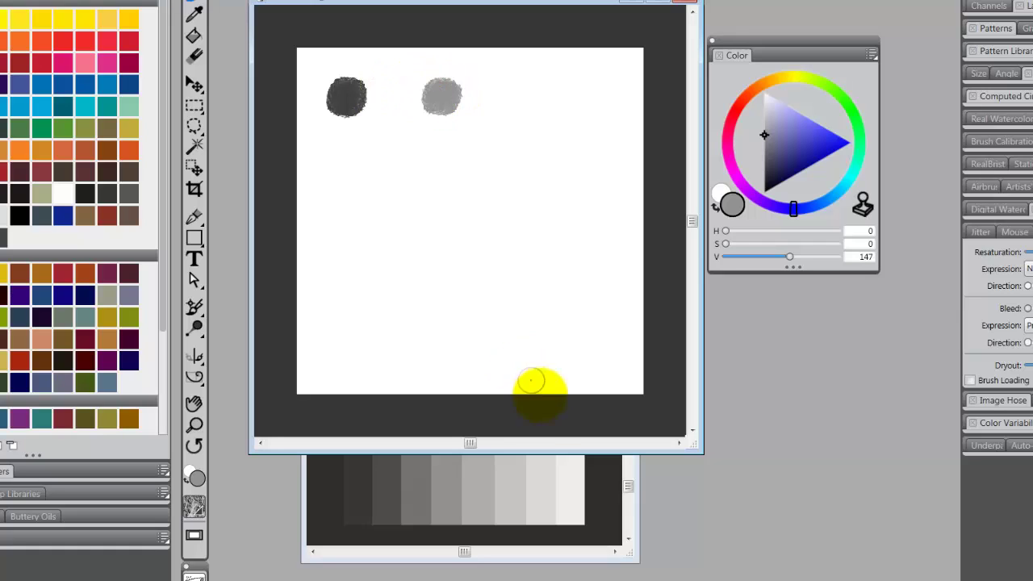
Sample the light gray with value 218 from the strip and paint a third dab in the gray row, checking its sampled value
left_click(540, 482)
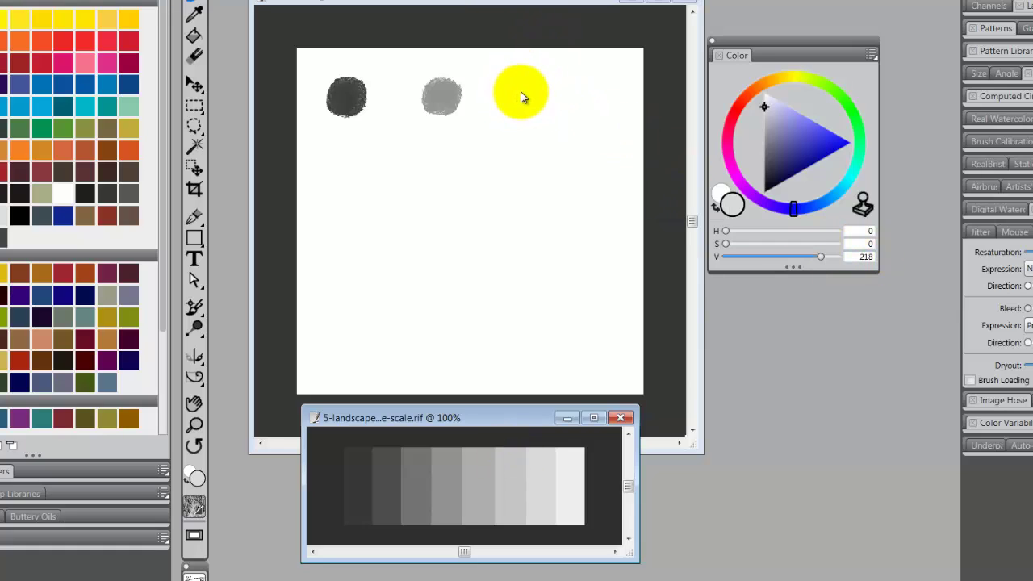
left_click(521, 96)
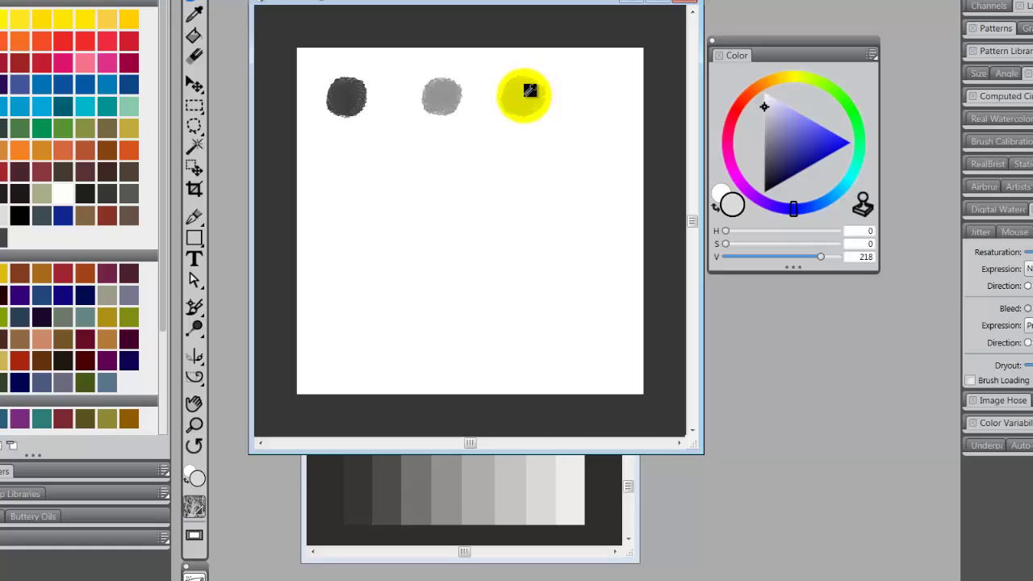
left_click(522, 95)
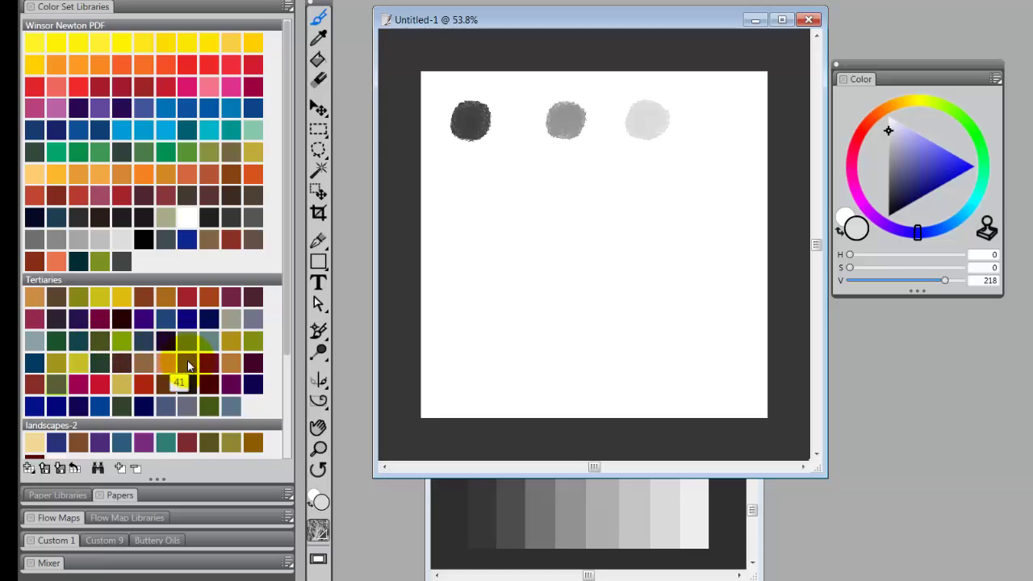
Choose a brown Tertiaries swatch, set its value to 55, and paint a dab below the dark gray one
left_click(186, 362)
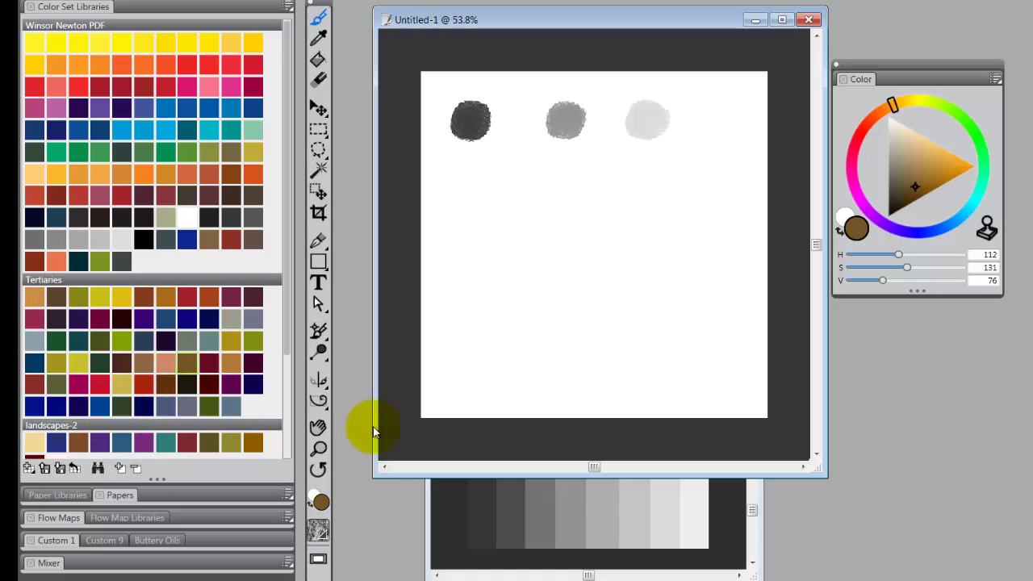
double_click(991, 280)
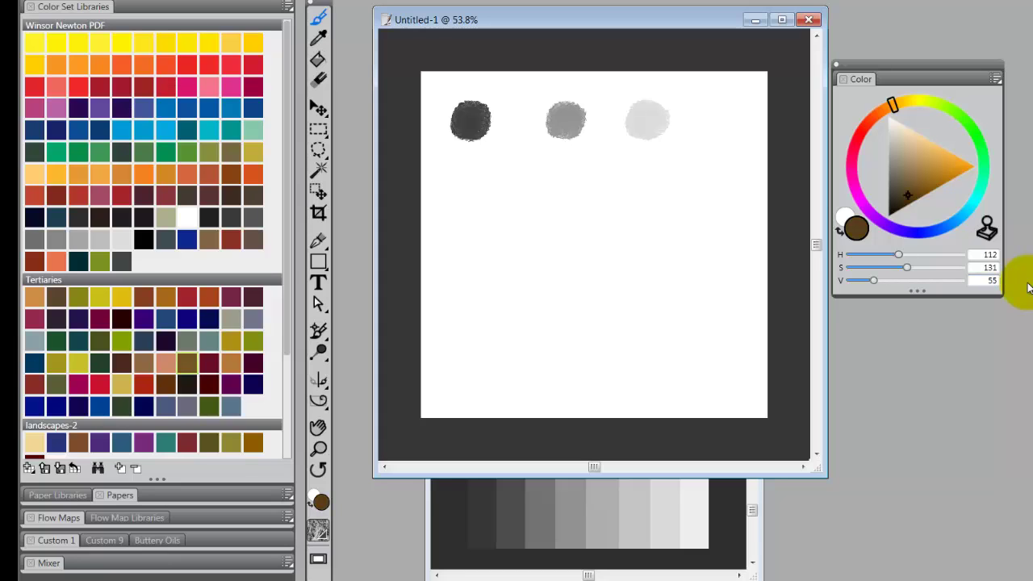
left_click(472, 181)
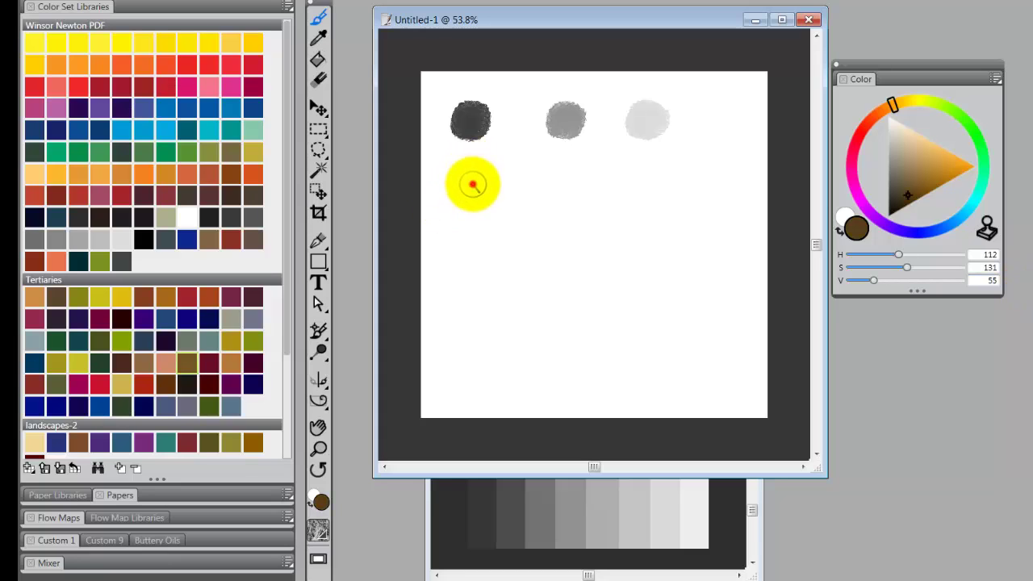
left_click_drag(473, 184, 474, 186)
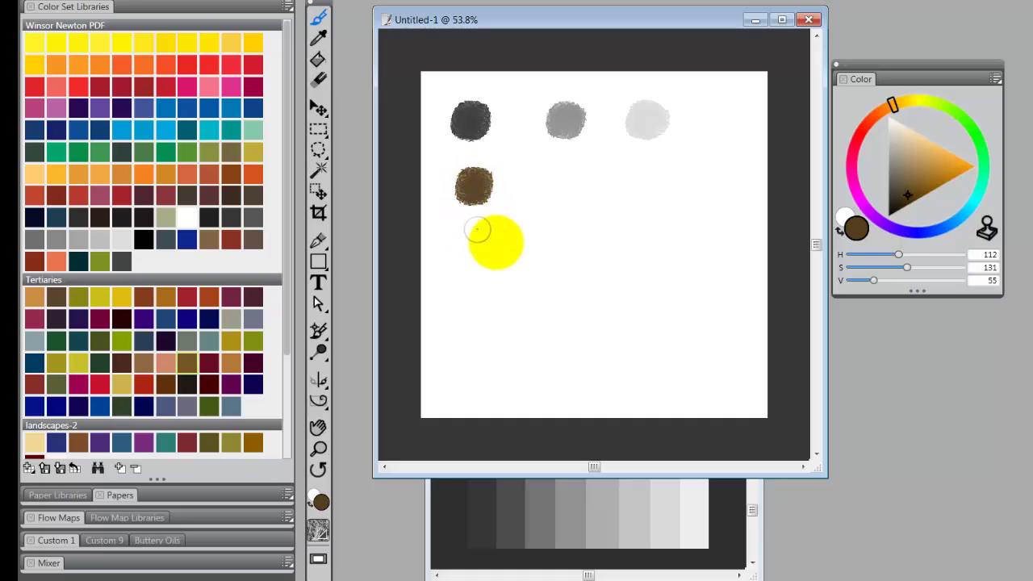
Set the brown's value to 145 and paint a dab below the middle gray one
double_click(986, 280)
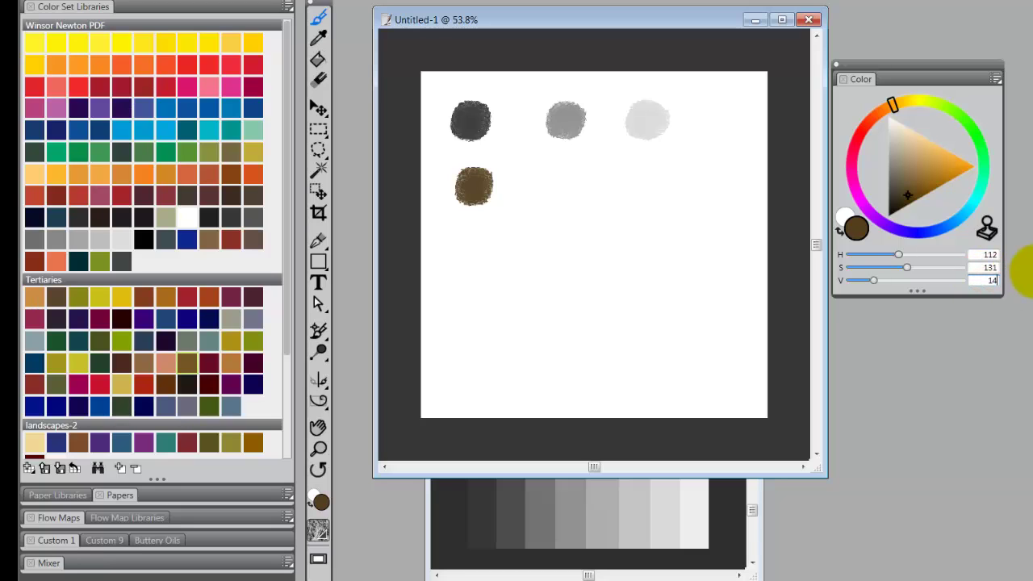
key("Return")
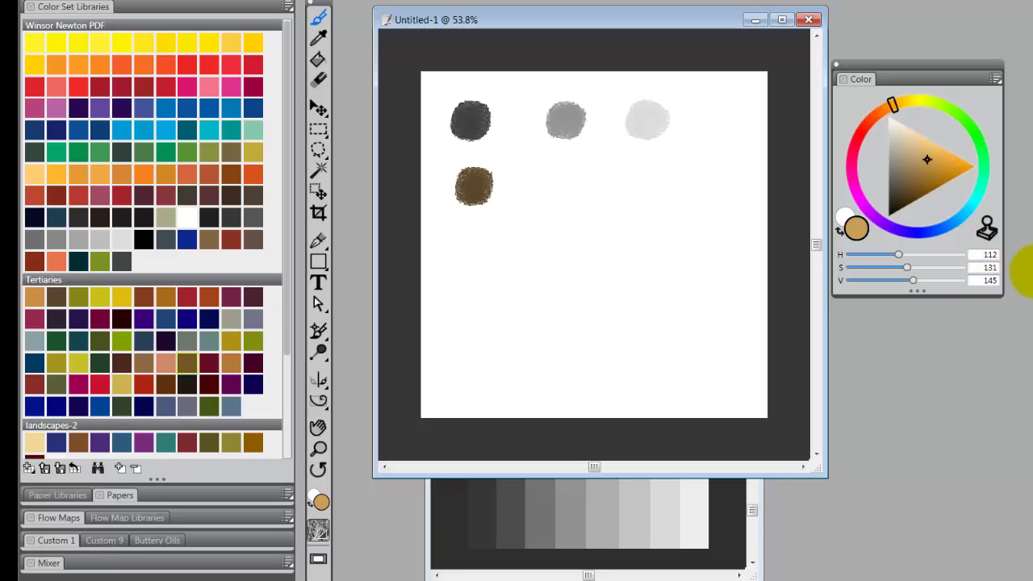
left_click_drag(568, 181, 566, 184)
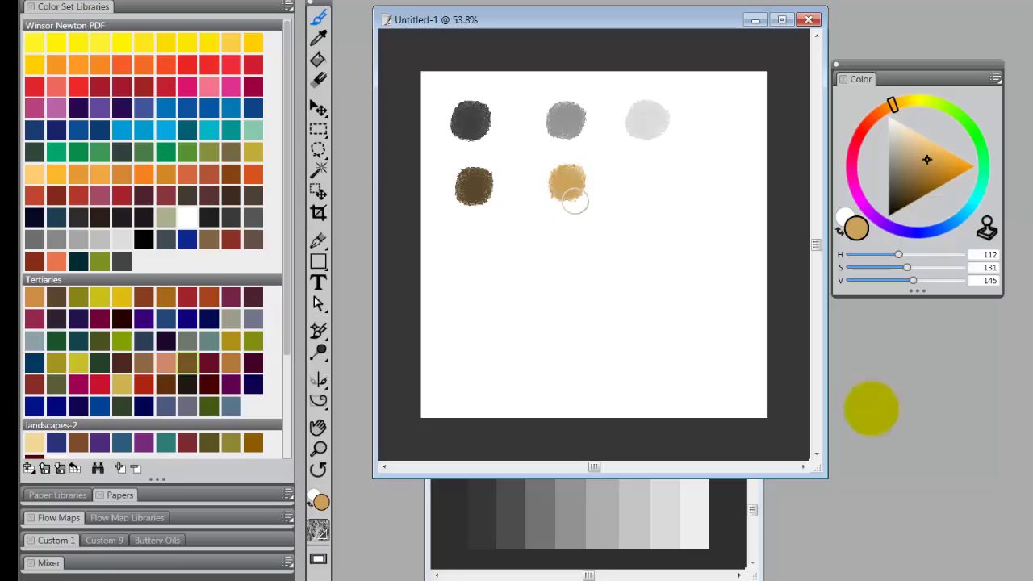
Set the brown hue's value to 218 and paint a dab below the light gray one
left_click(981, 280)
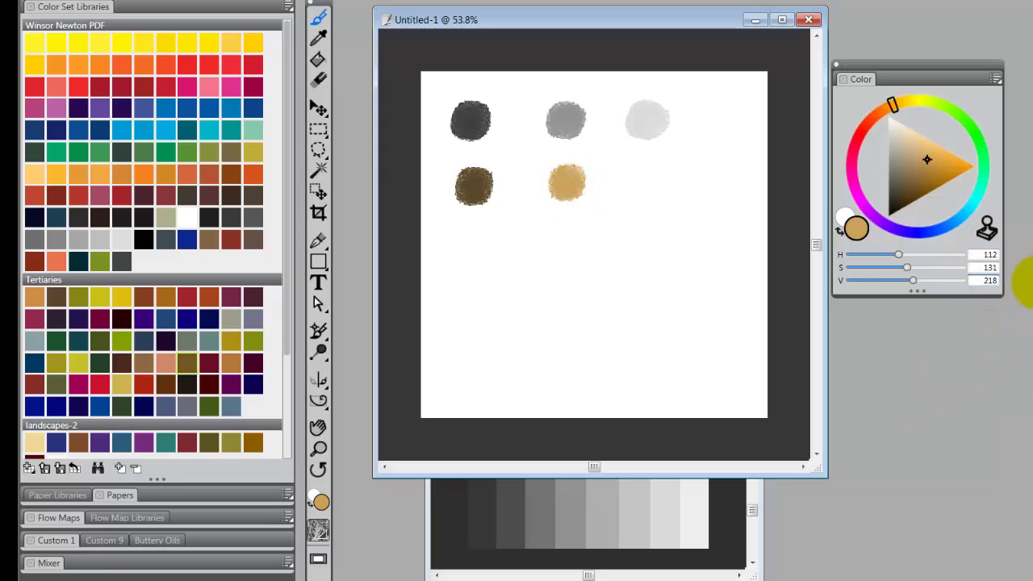
type("218")
key("Return")
mouse_move(628, 172)
left_mouse_down()
mouse_move(652, 173)
mouse_move(645, 179)
left_mouse_up()
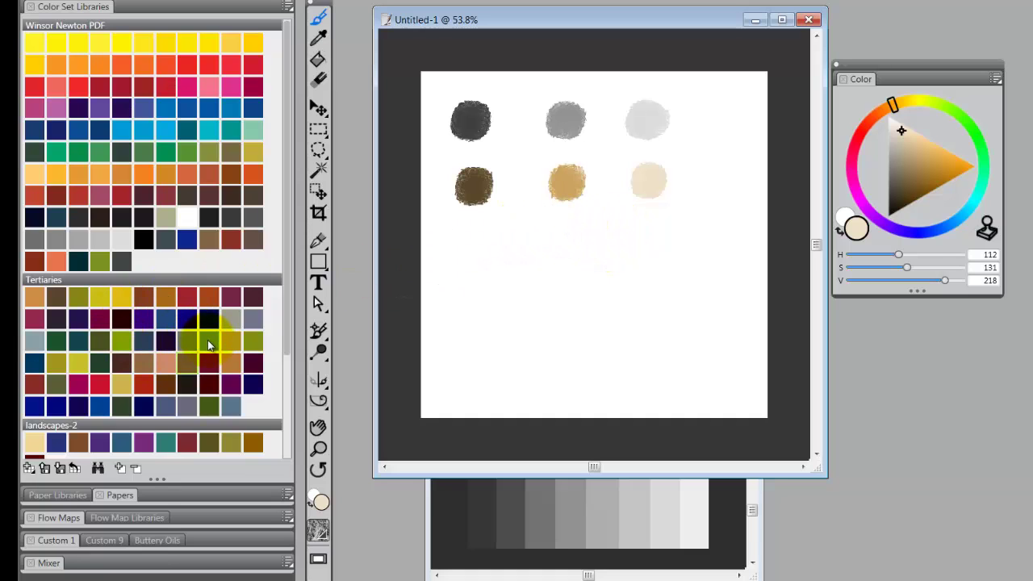
Choose a gray-green Tertiaries swatch, set its value to 55, and paint a dab below the dark brown one
left_click(208, 343)
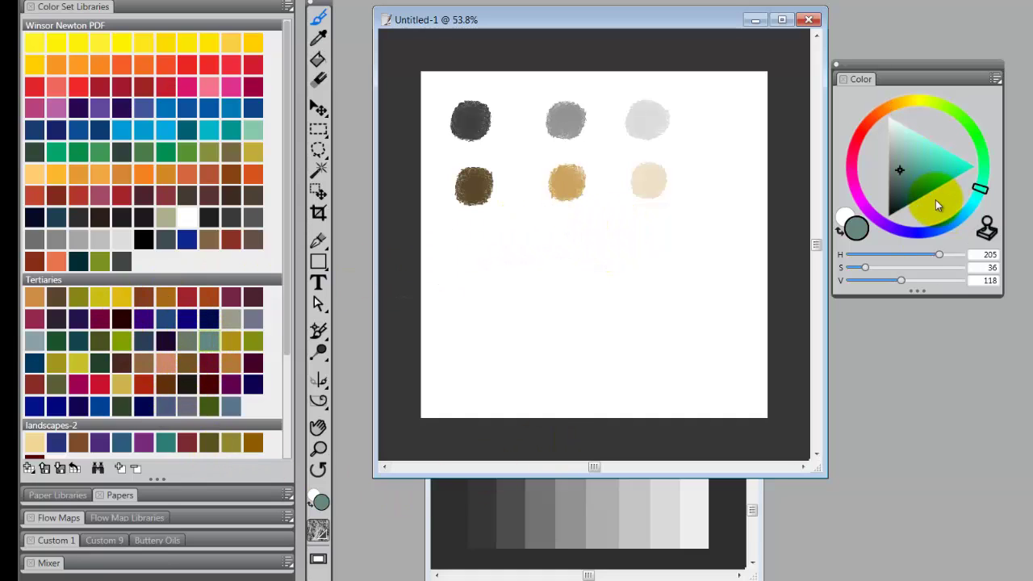
double_click(982, 280)
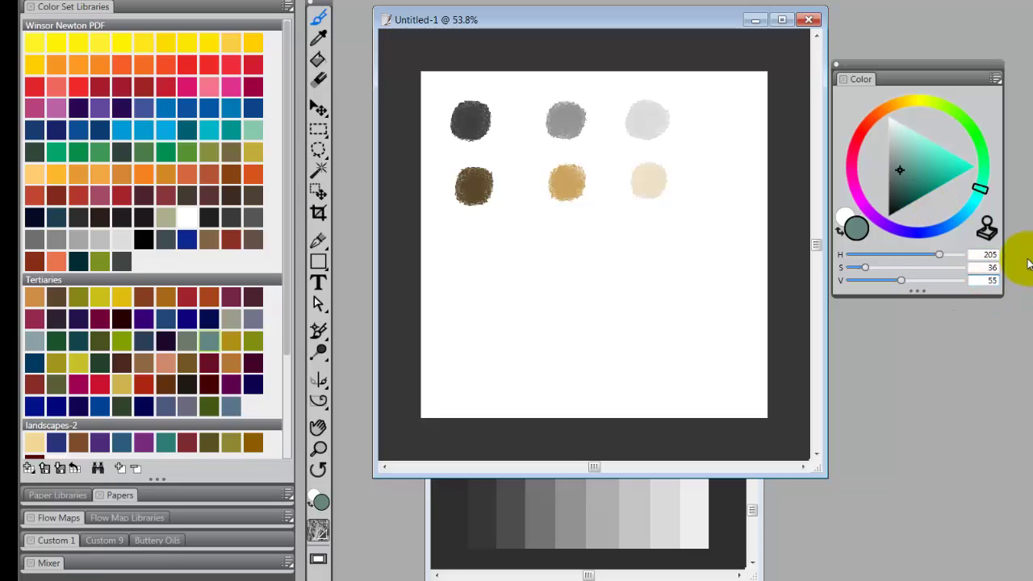
type("55")
key("Return")
mouse_move(476, 234)
left_mouse_down()
mouse_move(476, 289)
mouse_move(444, 299)
left_mouse_up()
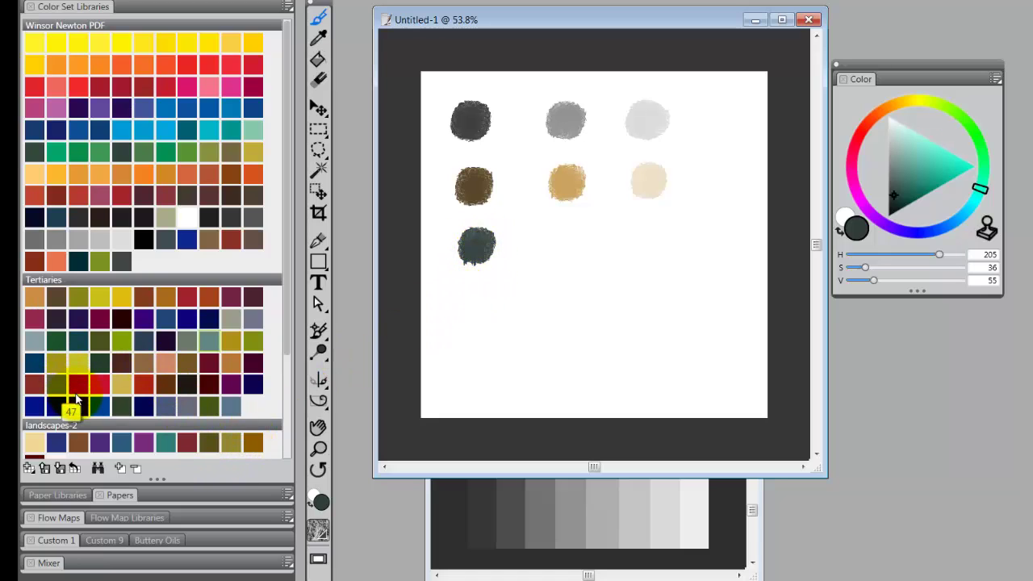
Choose a dark green Tertiaries swatch, set its value to 145, and paint a dab below the middle-value tan one
left_click(99, 366)
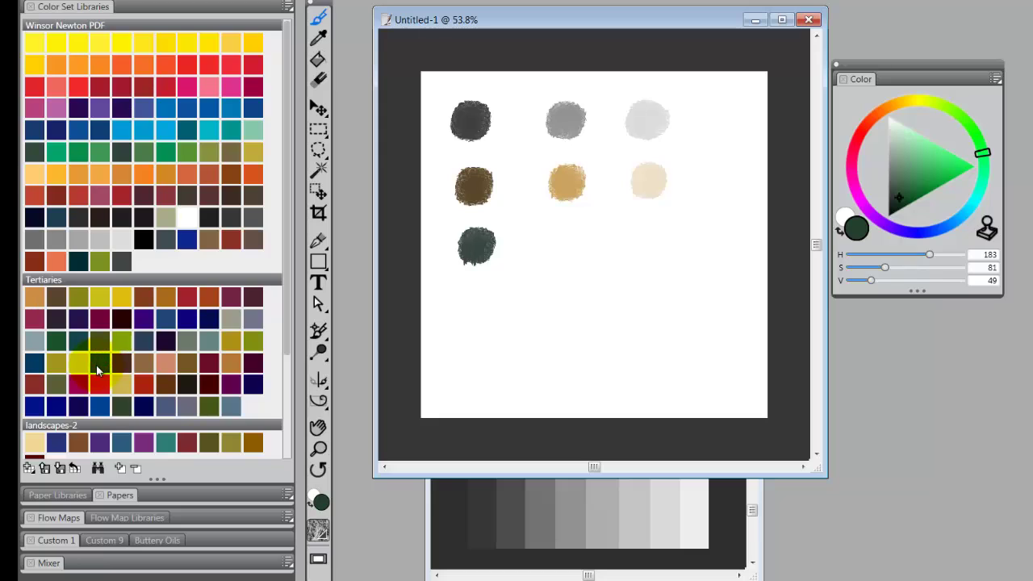
left_click(989, 280)
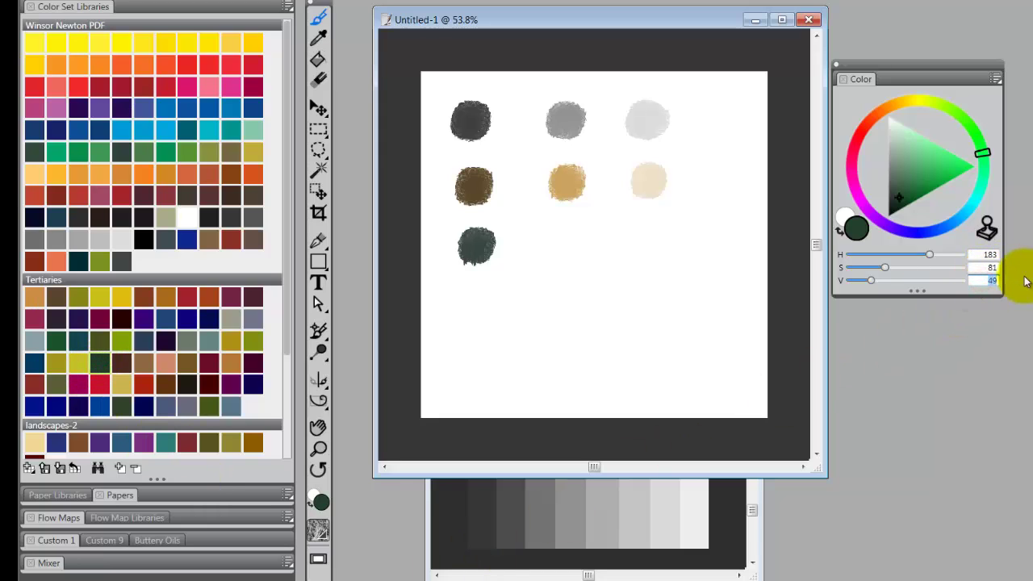
key("Return")
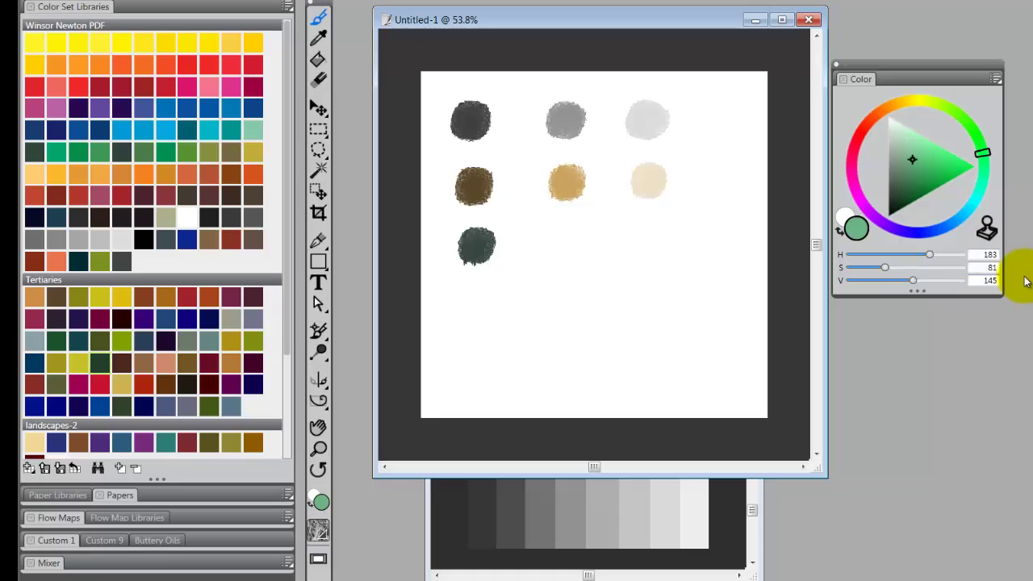
mouse_move(574, 242)
left_mouse_down()
mouse_move(565, 247)
mouse_move(572, 240)
left_mouse_up()
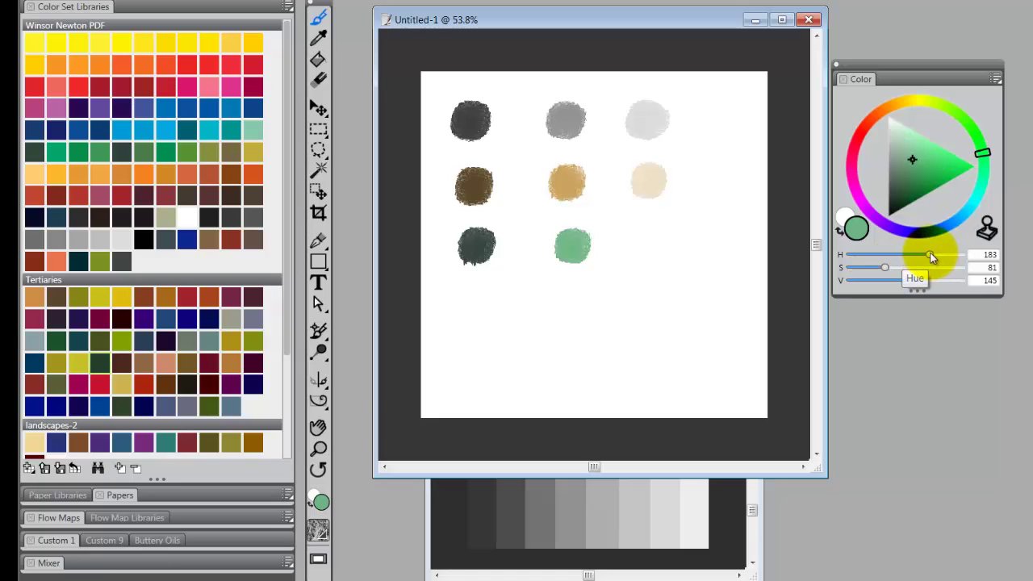
Adjust the green to hue 184 and saturation 39, and paint the duller version below the middle-value green dab
mouse_move(931, 255)
left_mouse_down()
mouse_move(903, 254)
mouse_move(930, 253)
mouse_move(915, 269)
mouse_move(865, 268)
left_mouse_up()
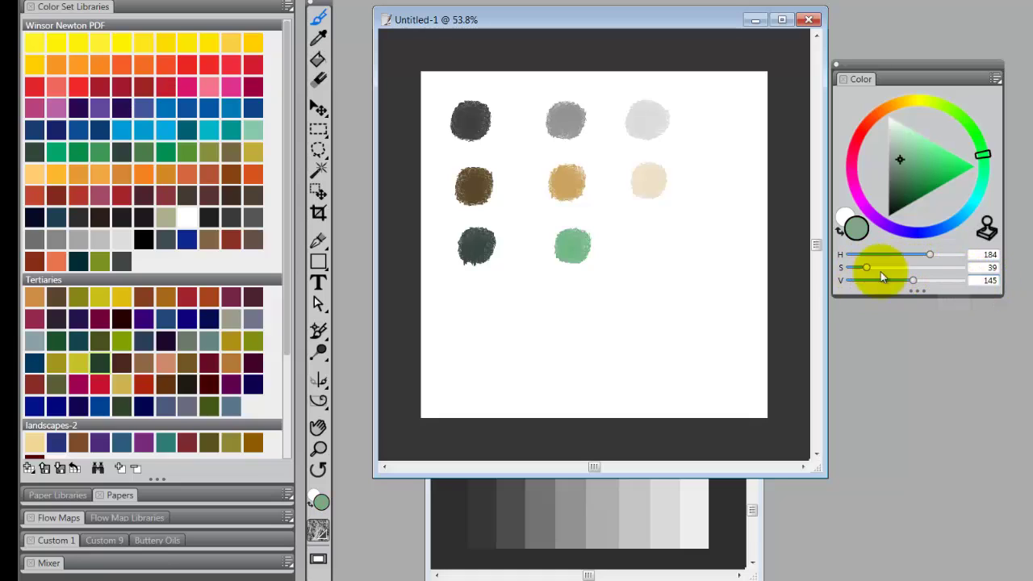
left_click_drag(571, 297, 572, 300)
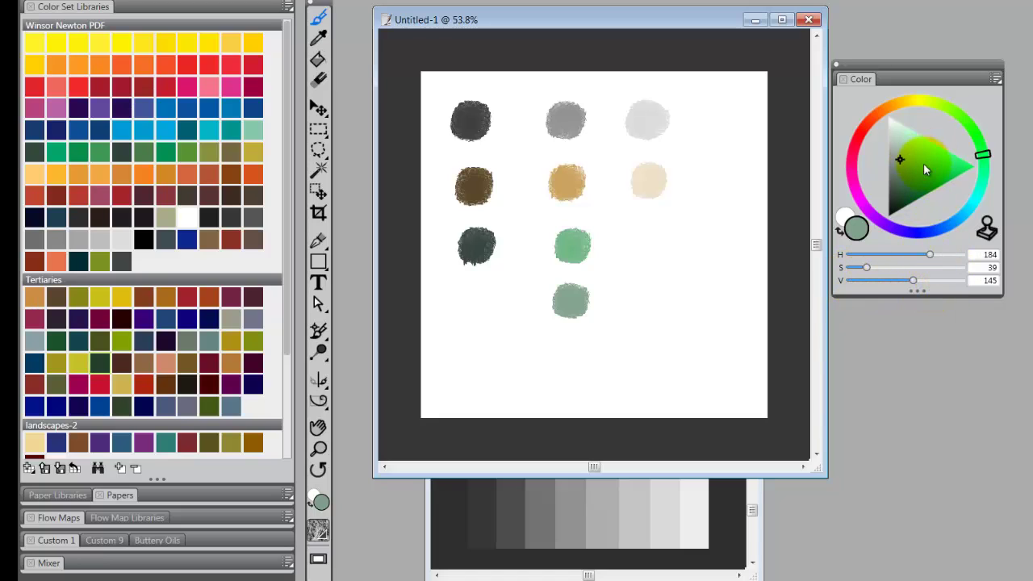
Choose a dark navy Tertiaries swatch, set its value to 218, and paint a dab below the light cream one
left_click(206, 321)
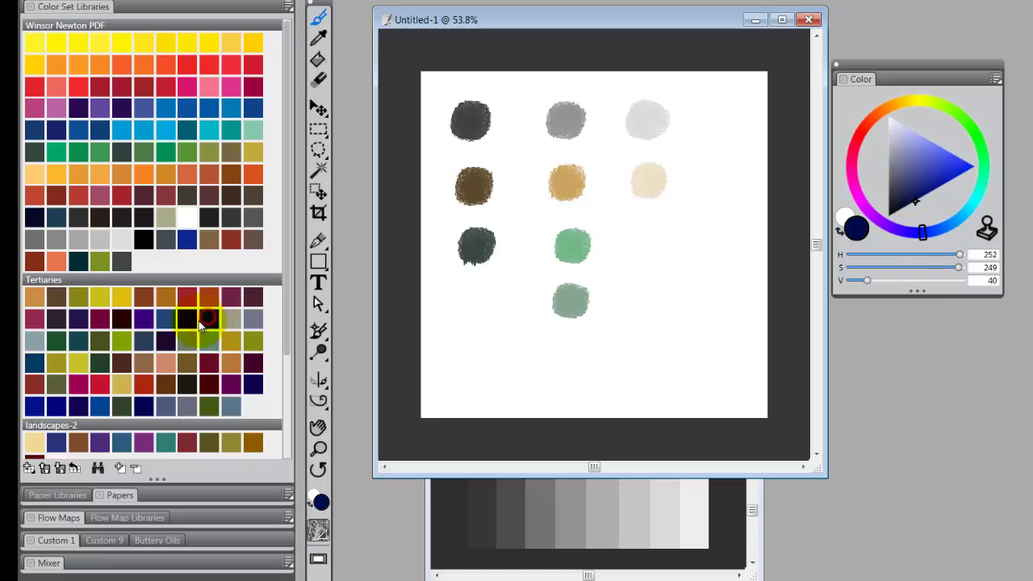
left_click(974, 280)
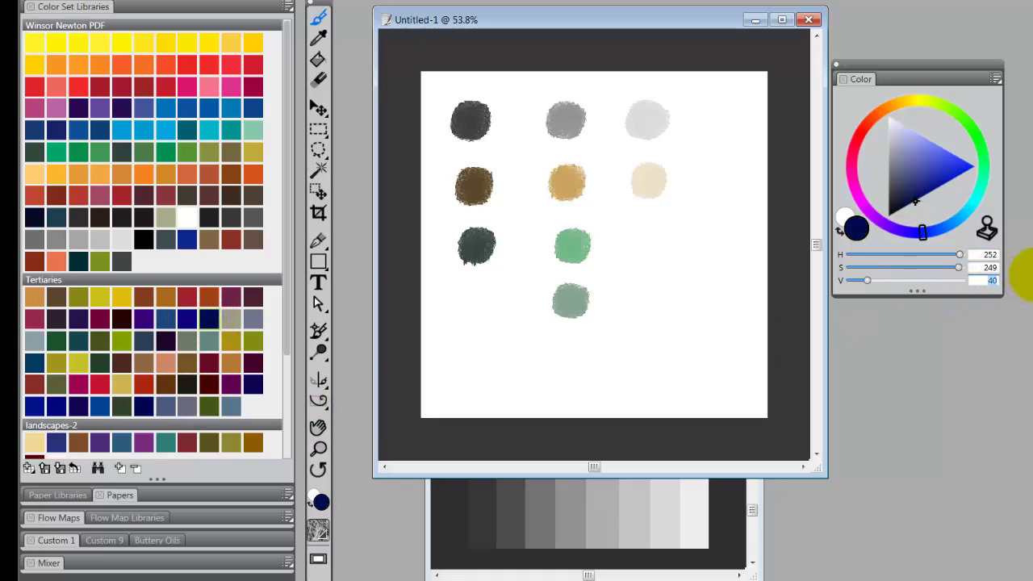
key("Return")
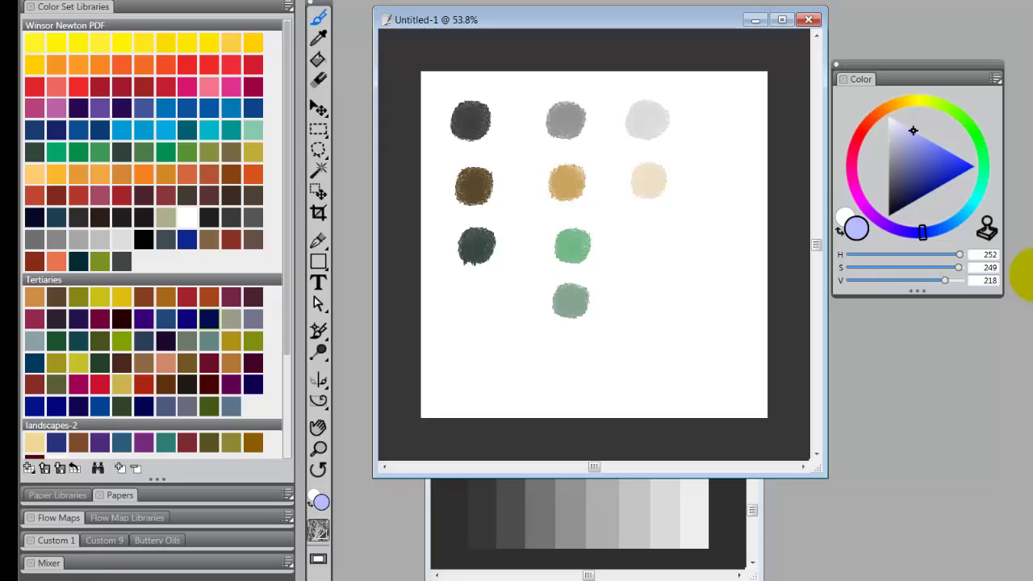
left_click_drag(652, 236, 644, 237)
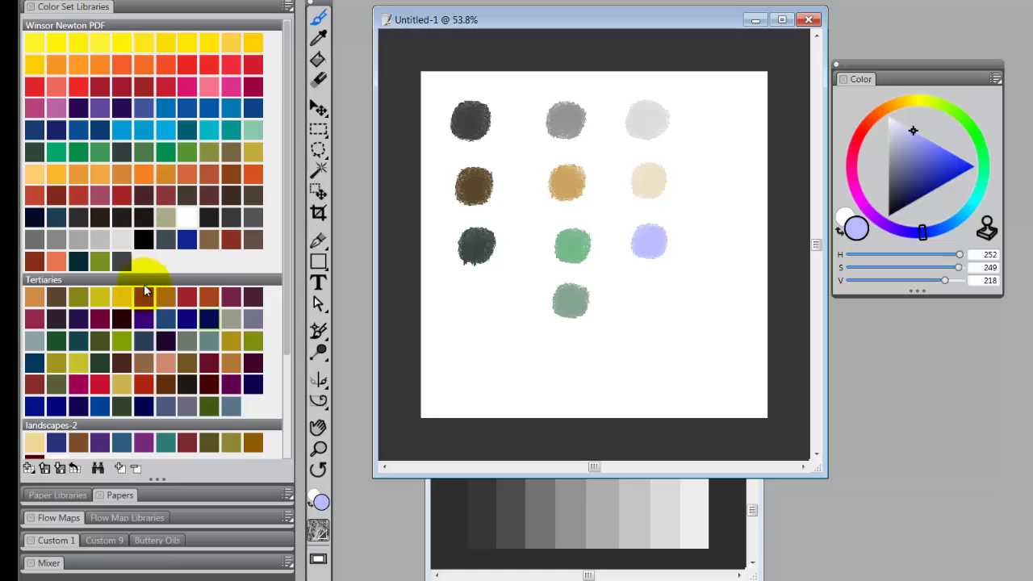
Choose a dark crimson Tertiaries swatch, mute it to 72, 40, 50 with the color displayed as RGB, and paint a dab below the dark green one
left_click(208, 364)
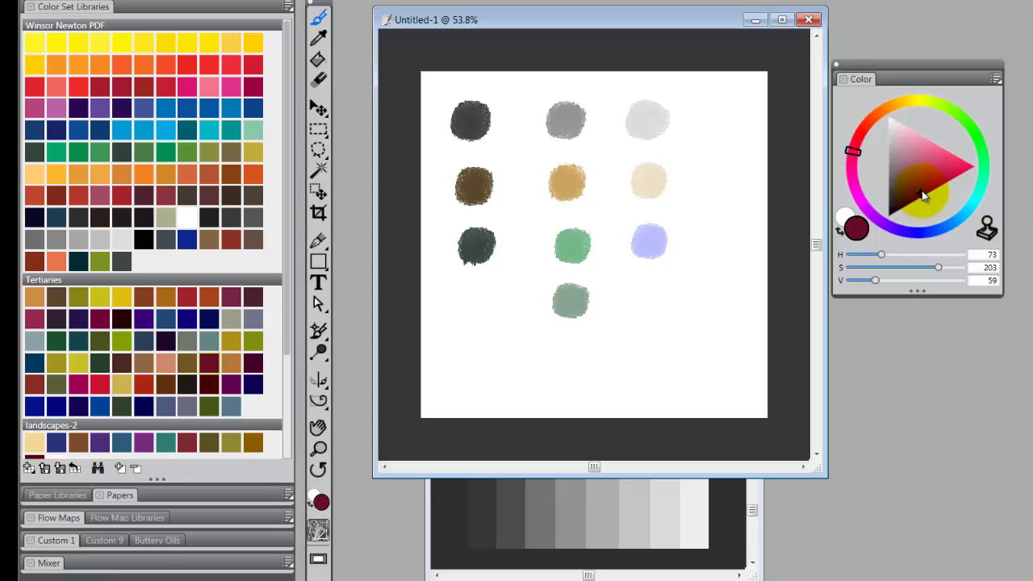
left_click_drag(920, 196, 900, 199)
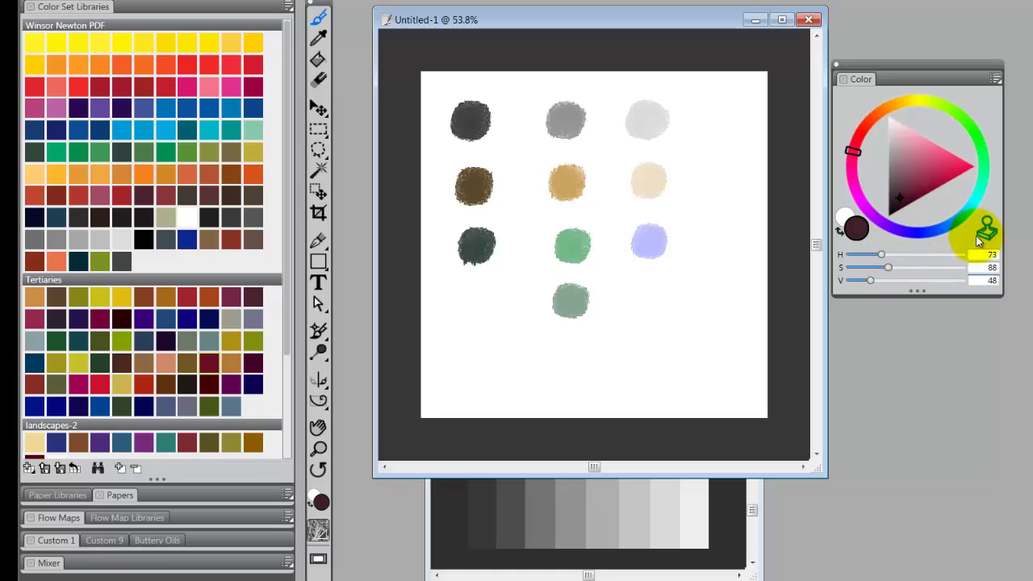
left_click(997, 81)
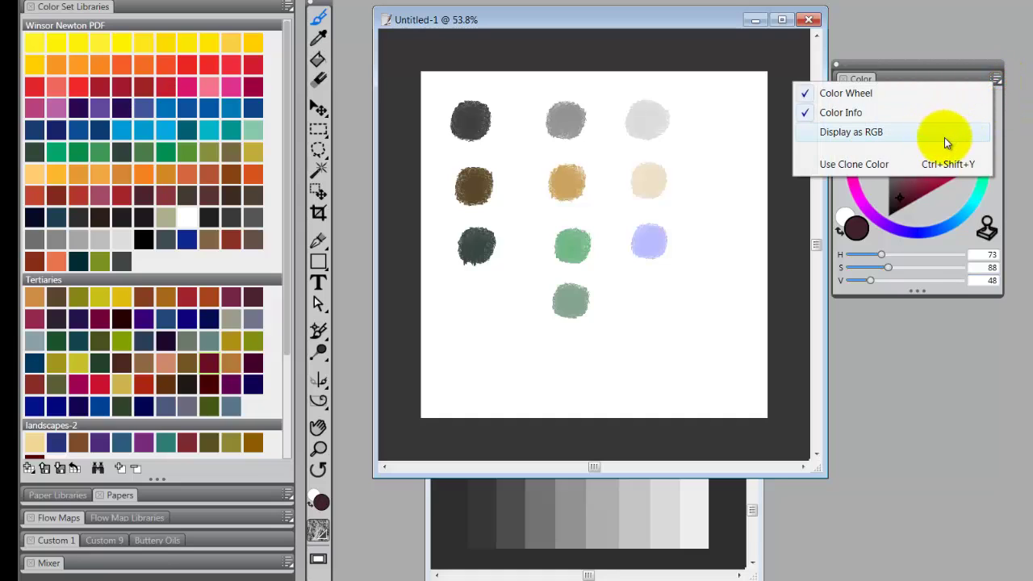
left_click(945, 142)
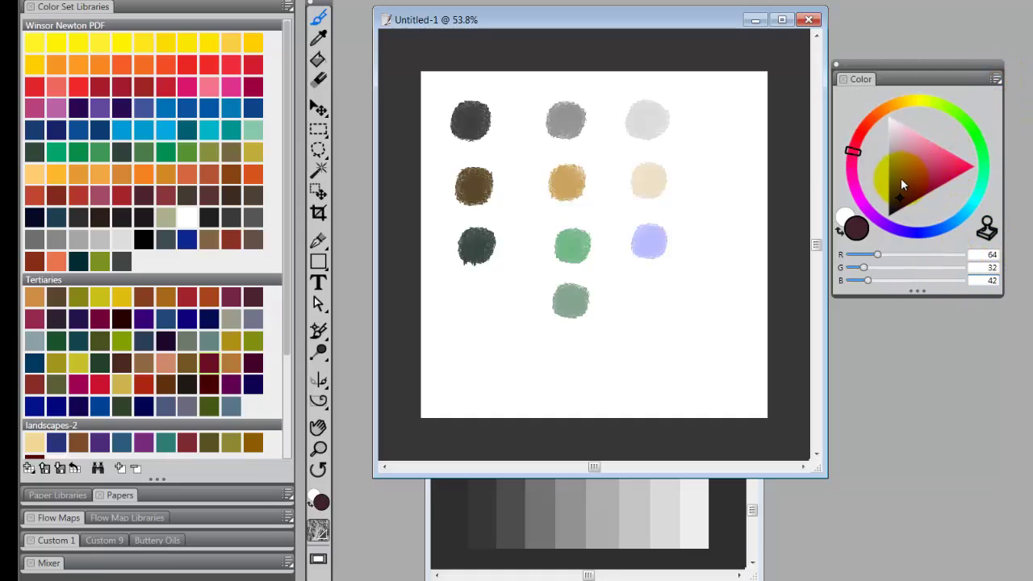
mouse_move(901, 189)
left_mouse_down()
mouse_move(904, 177)
mouse_move(899, 198)
left_mouse_up()
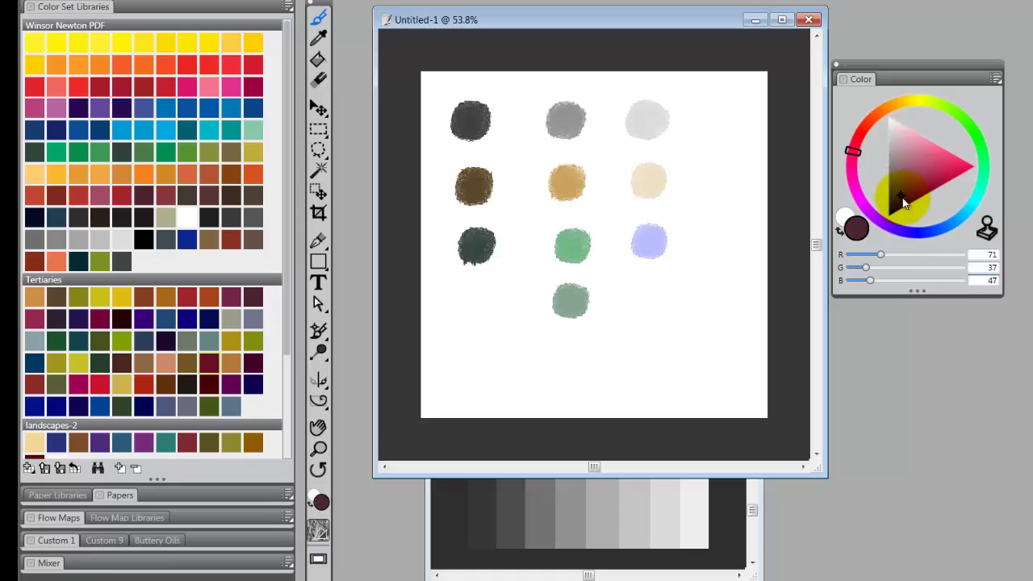
left_click_drag(903, 204, 904, 201)
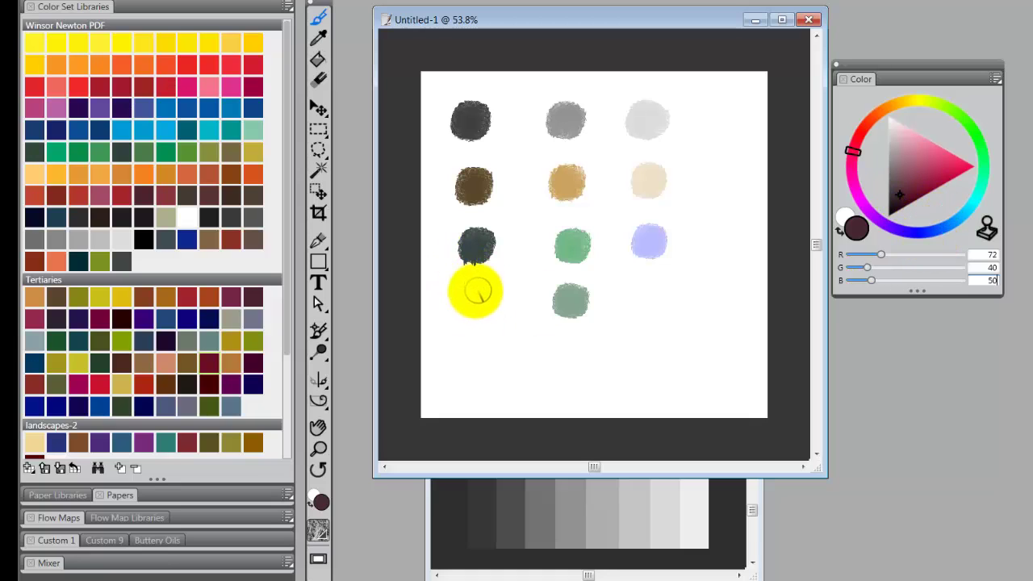
left_click_drag(475, 300, 481, 302)
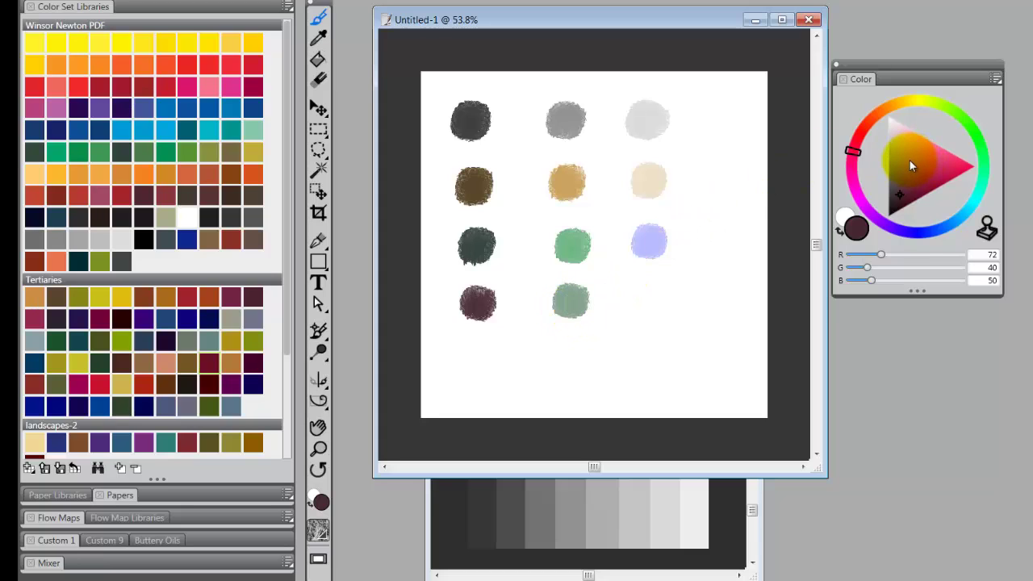
Paint a middle pink dab of RGB 180, 112, 132 below the dull green one and a light pink dab of 227, 195, 205 beside it
left_click(908, 160)
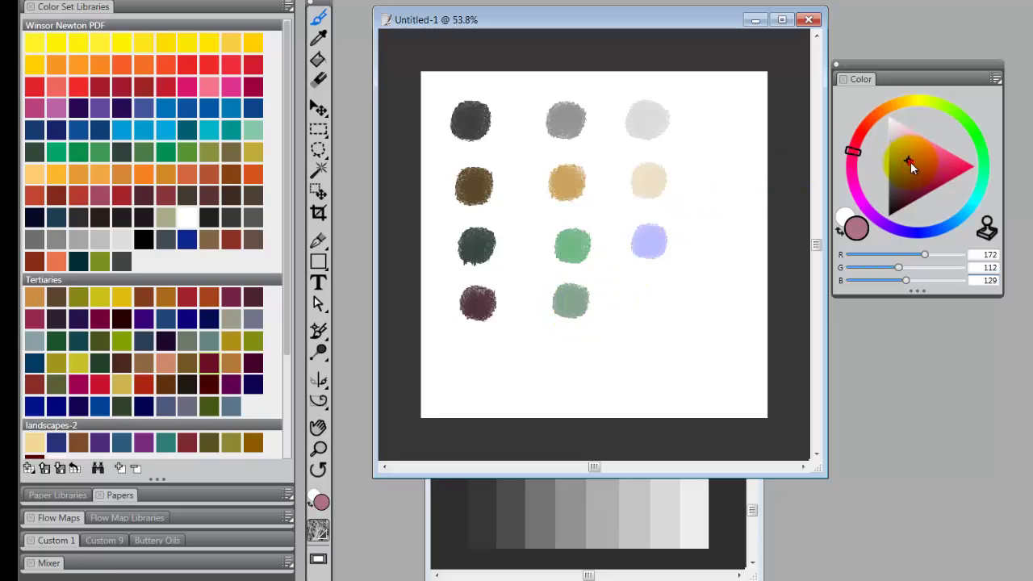
left_click_drag(910, 161, 913, 161)
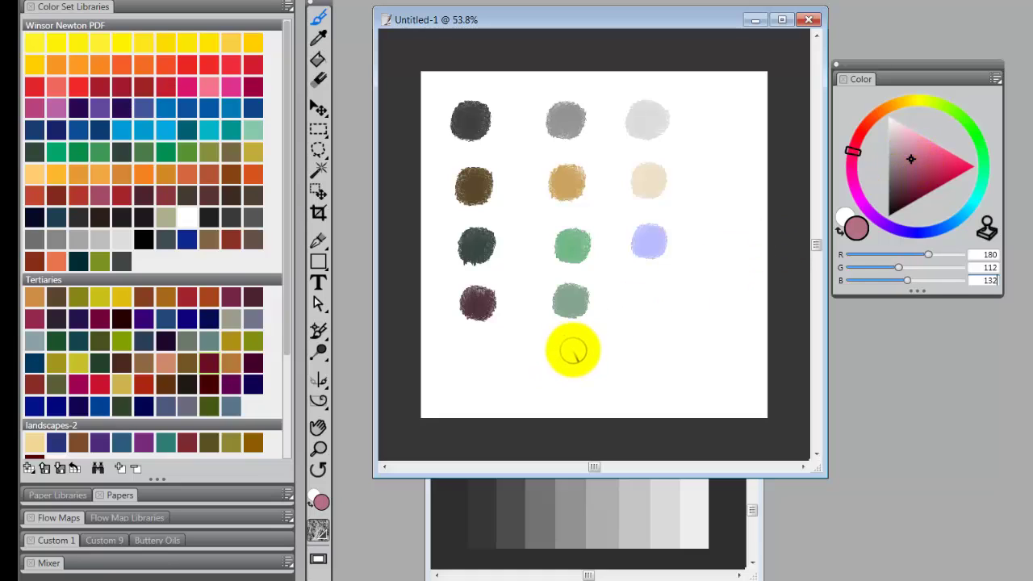
left_click_drag(572, 346, 588, 363)
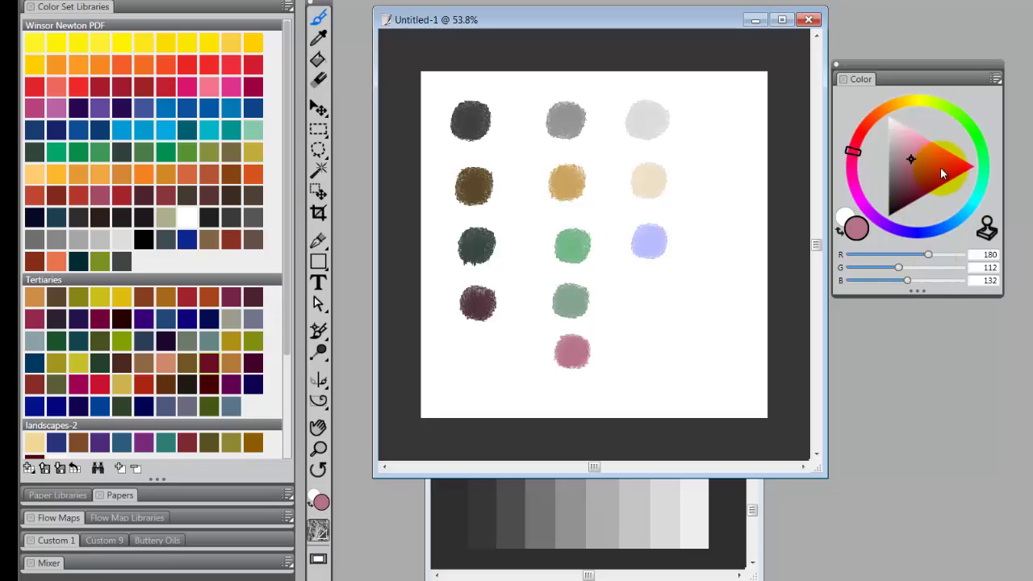
left_click_drag(902, 140, 900, 134)
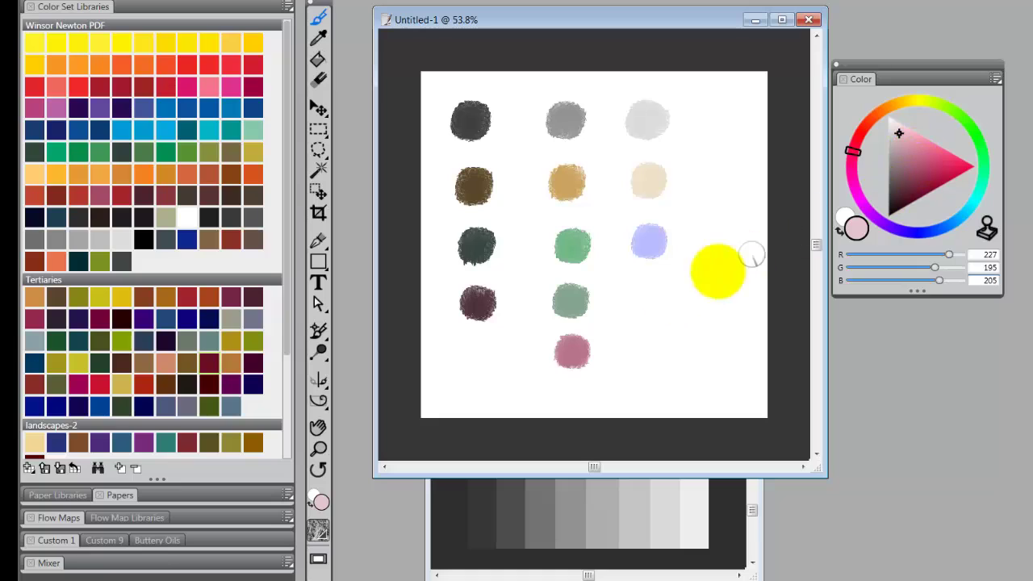
left_click_drag(654, 347, 656, 346)
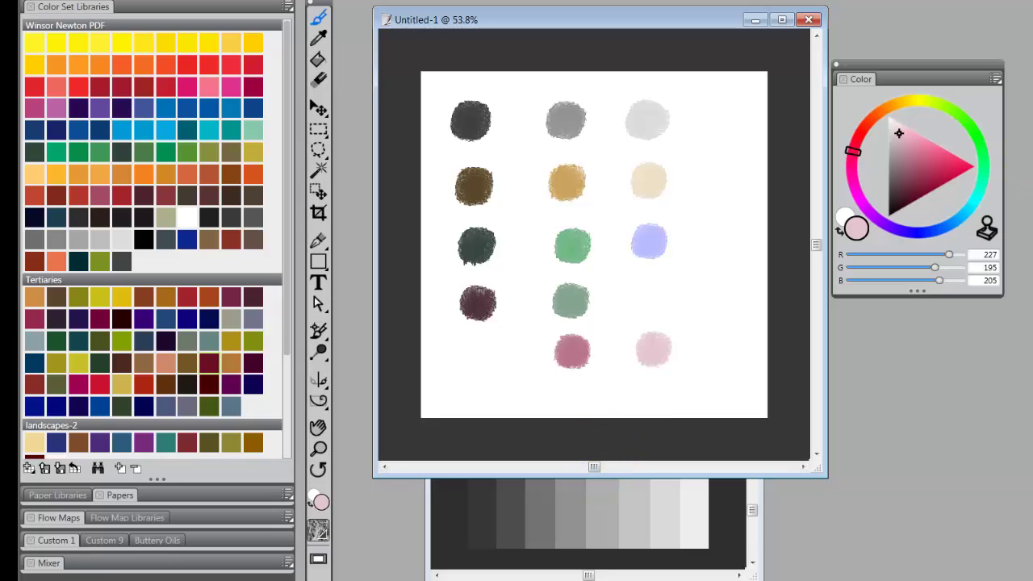
Display the color as HSV and sample the light pink, middle pink and dark maroon dabs to check their values
left_click(996, 78)
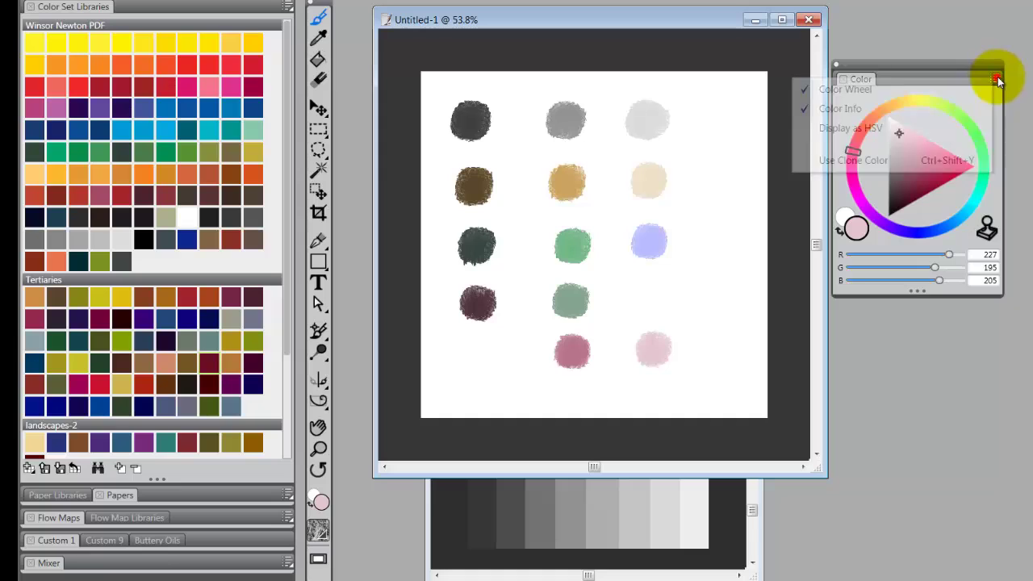
left_click(911, 128)
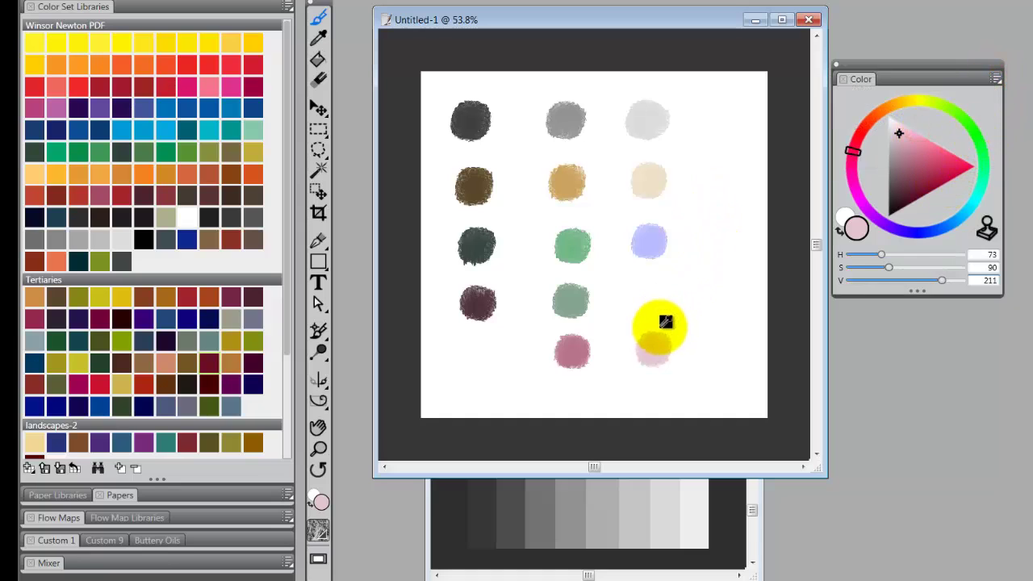
left_click(654, 347, "alt")
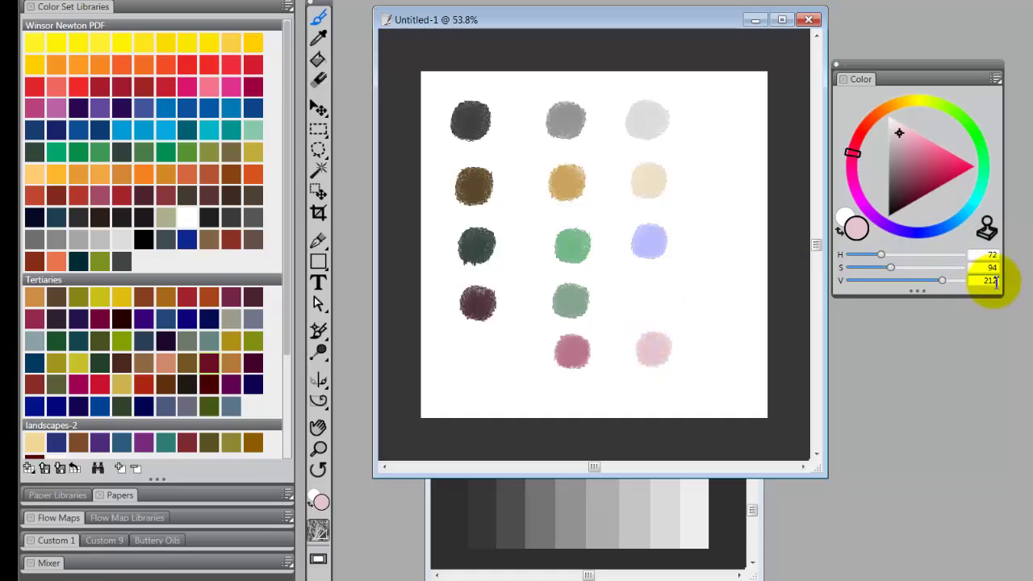
left_click(572, 350, "alt")
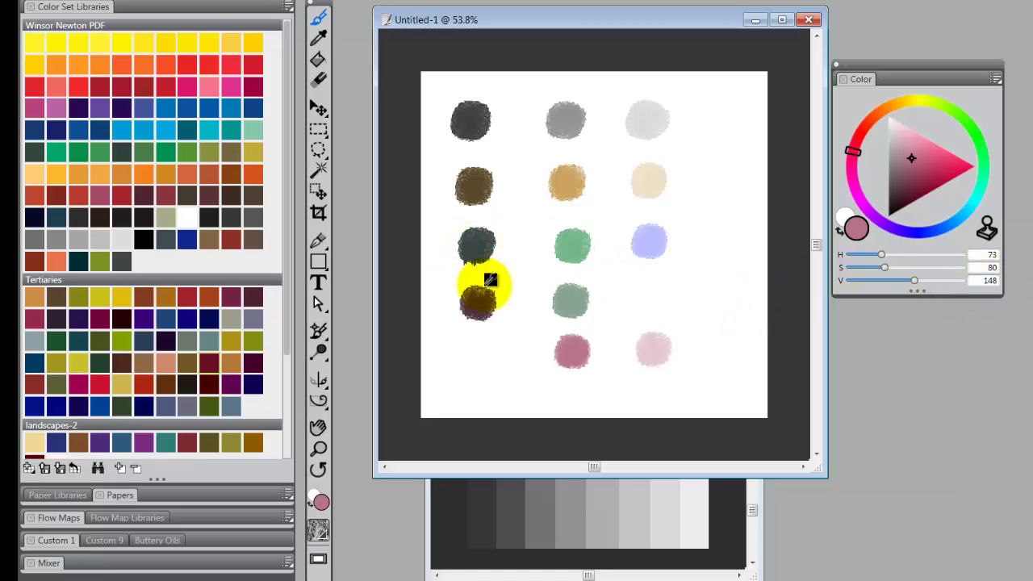
left_click(476, 299, "alt")
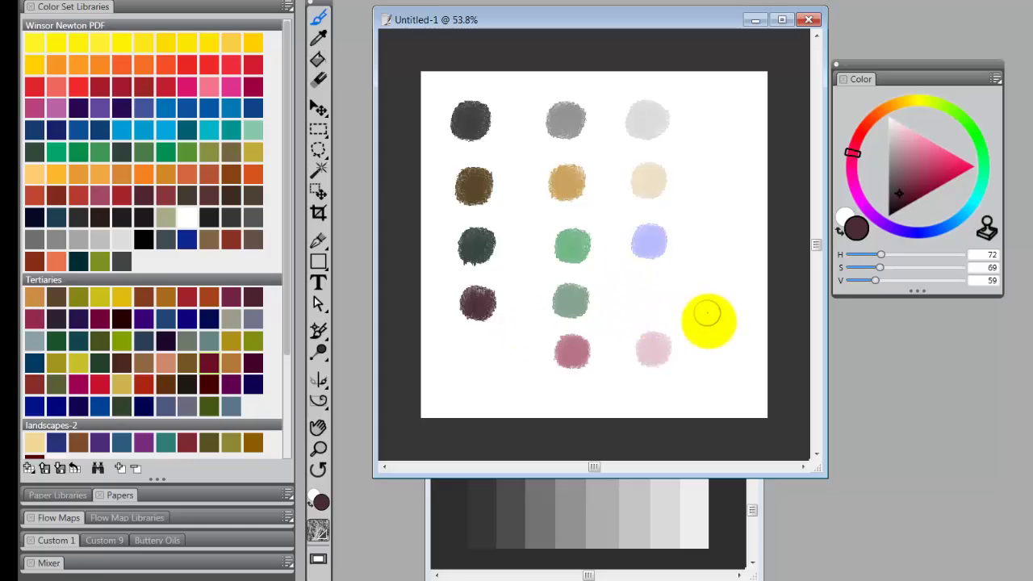
Compare the sampled dark maroon's RGB numbers with its HSV numbers, ending with the color displayed as HSV
left_click(997, 78)
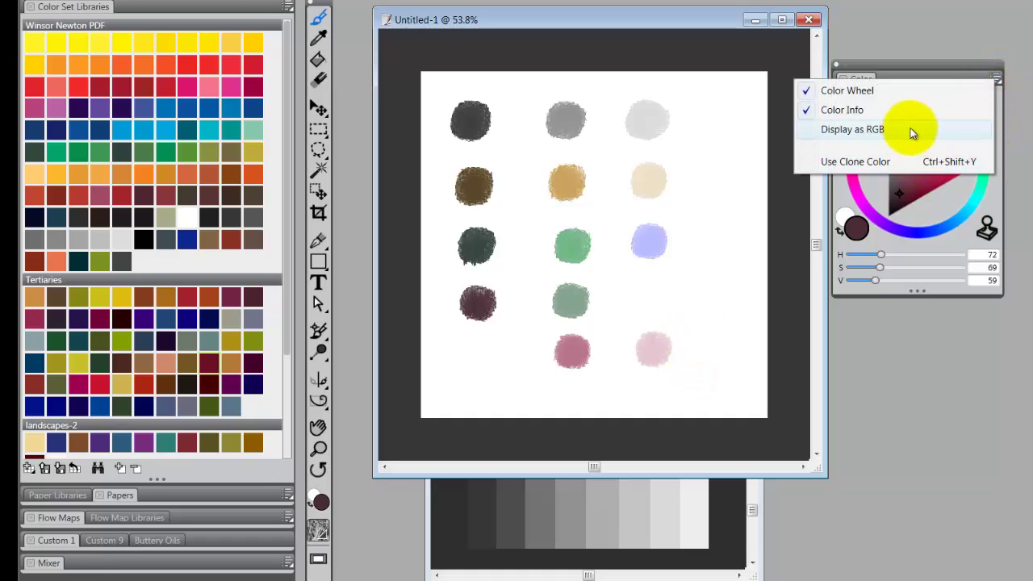
left_click(909, 129)
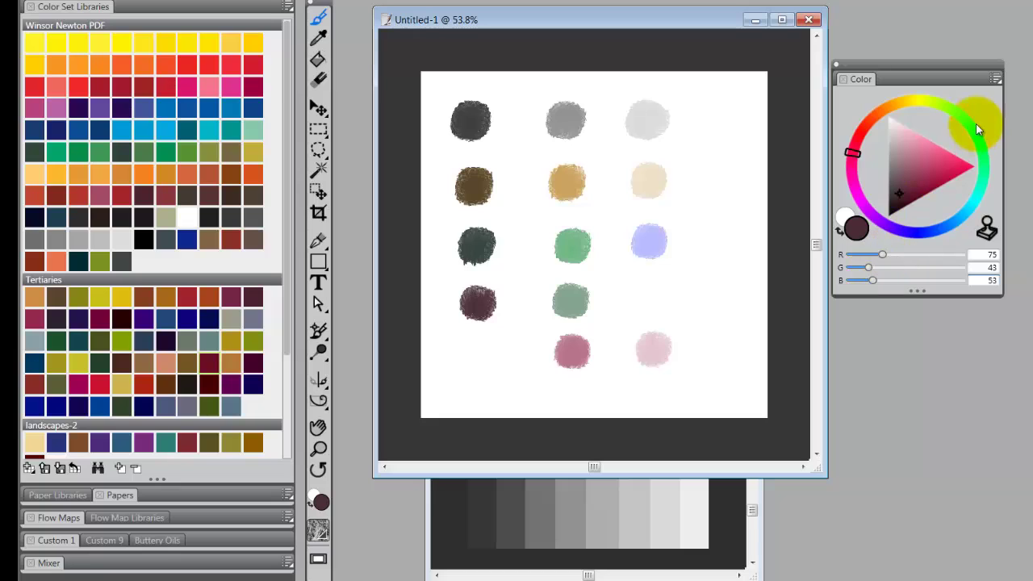
left_click(996, 78)
left_click(903, 130)
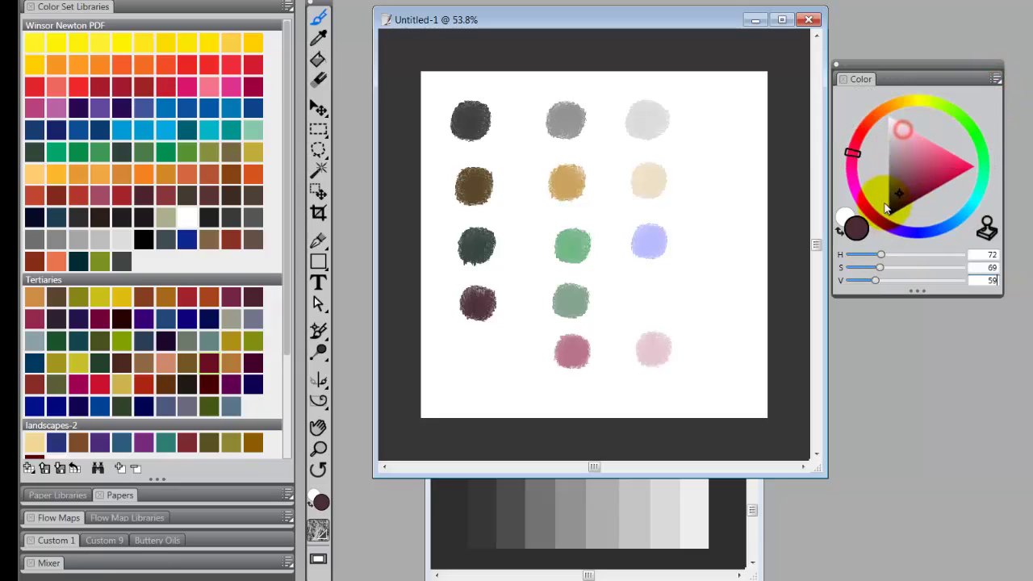